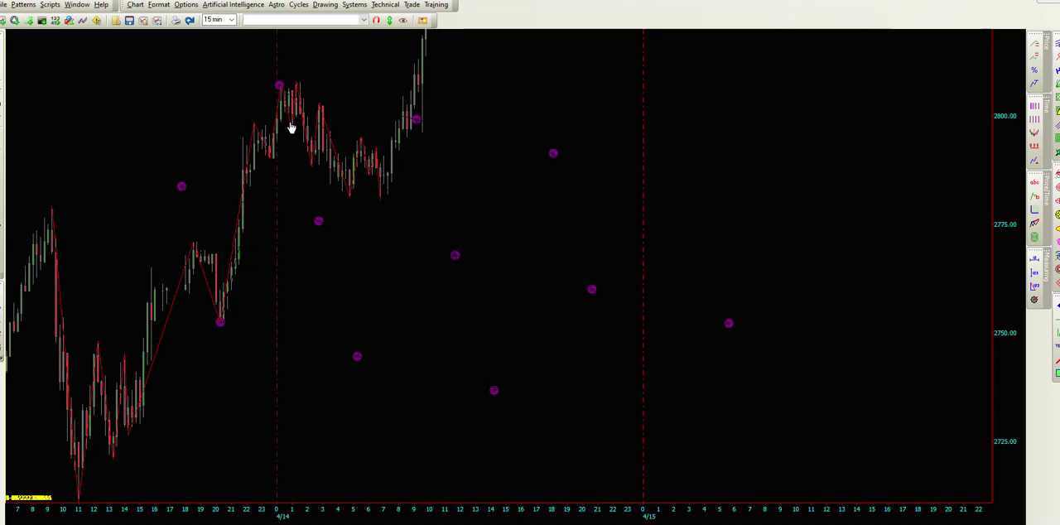
Step: Place an aqua vertical line on 4/14 and set its time to 11:30
left_click(220, 321)
left_click(457, 302)
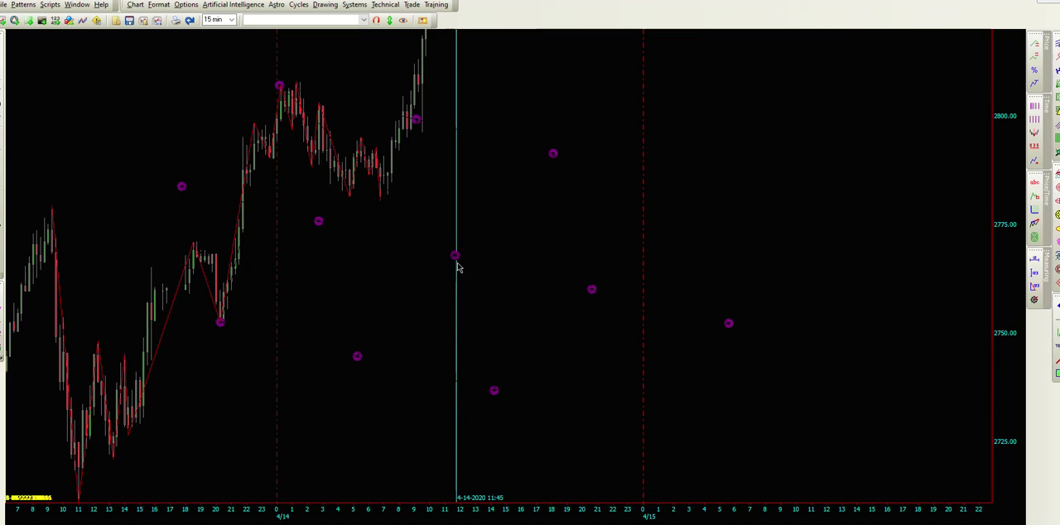
double_click(455, 265)
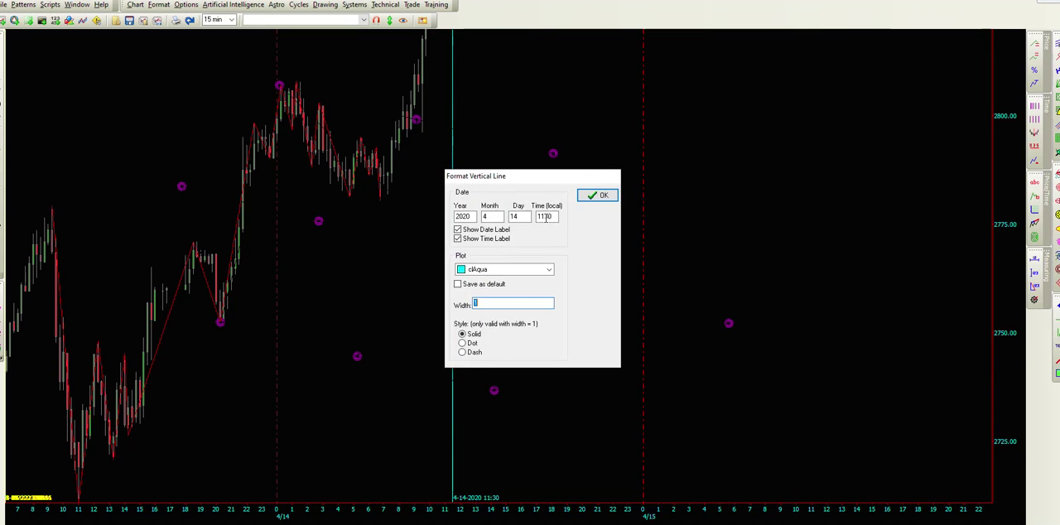
left_click(596, 198)
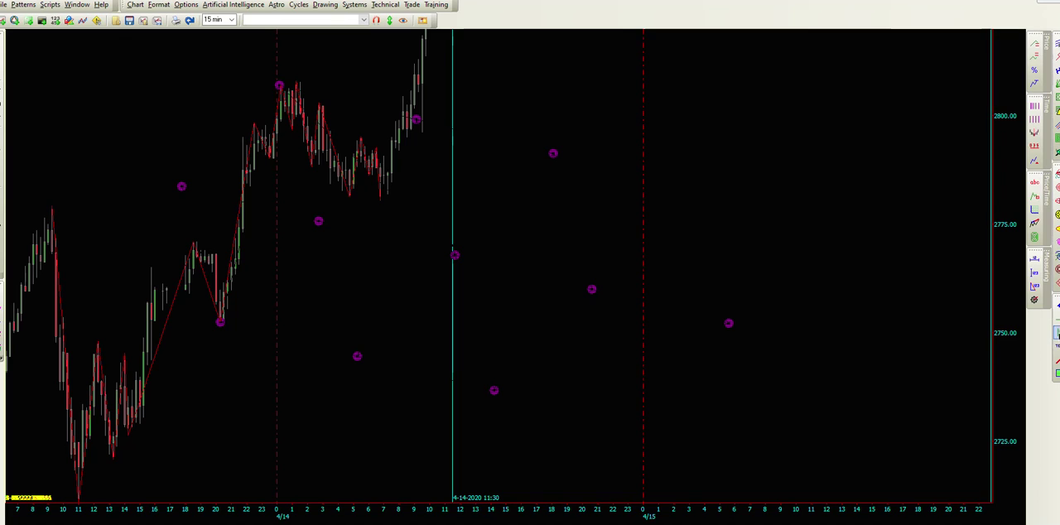
Step: Add aqua vertical lines at 14:15 and 18:00 on 4/14
left_click(495, 345)
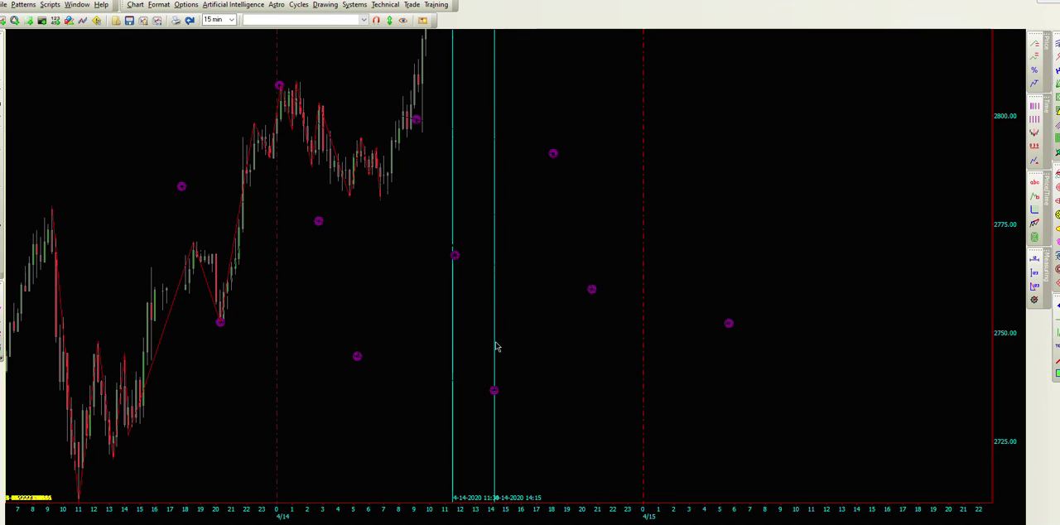
key("Return")
left_click(545, 250)
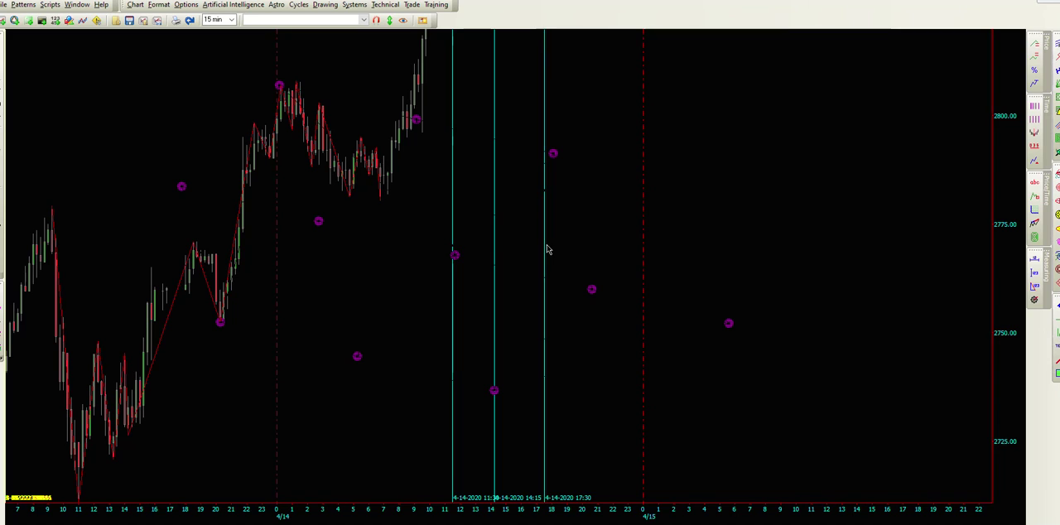
left_click(551, 251)
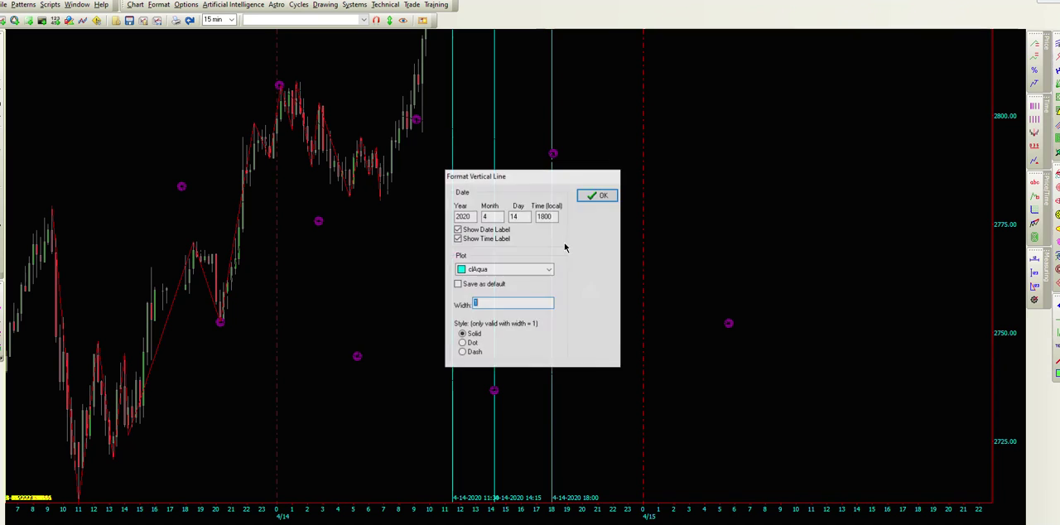
left_click(597, 196)
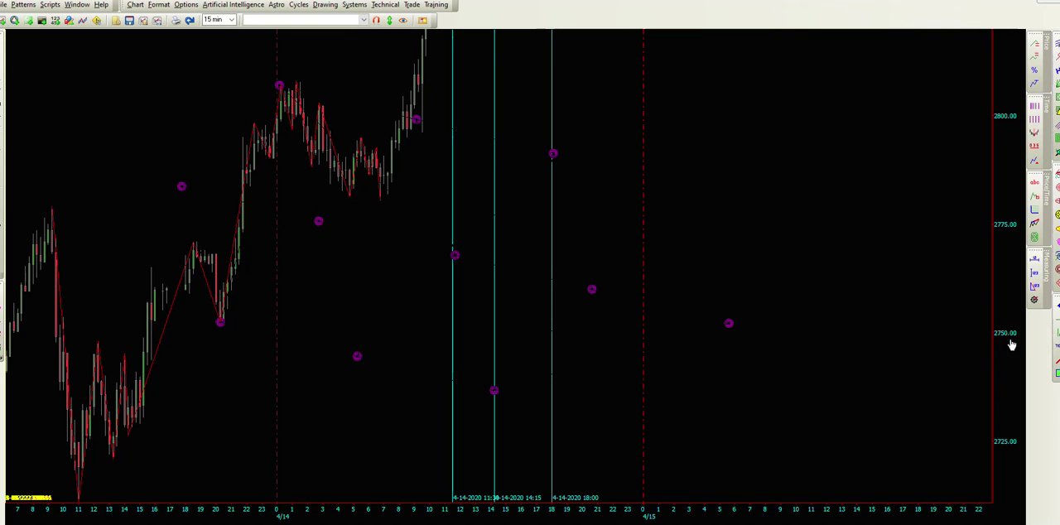
Step: Add the fourth aqua vertical line at 20:30 on 4/14
left_click(1053, 332)
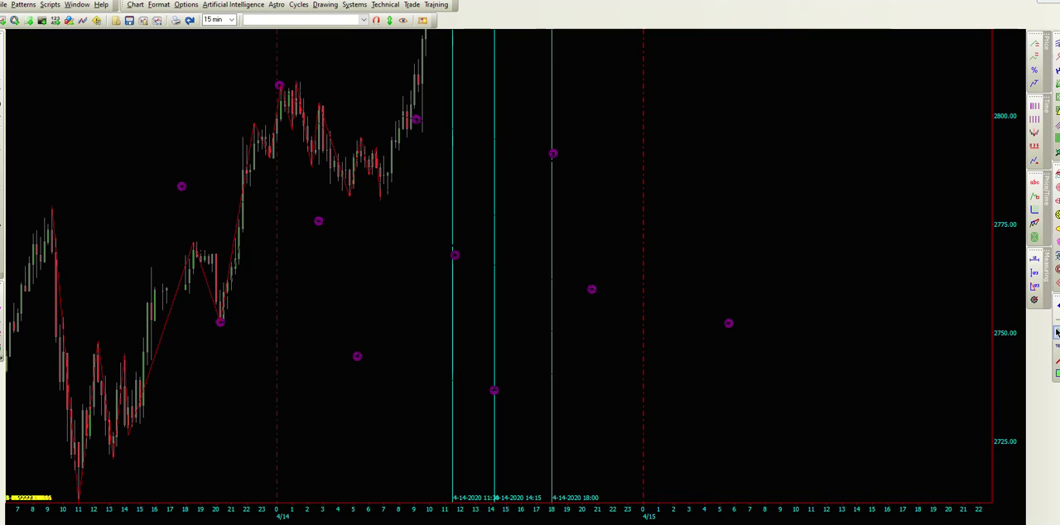
left_click(592, 318)
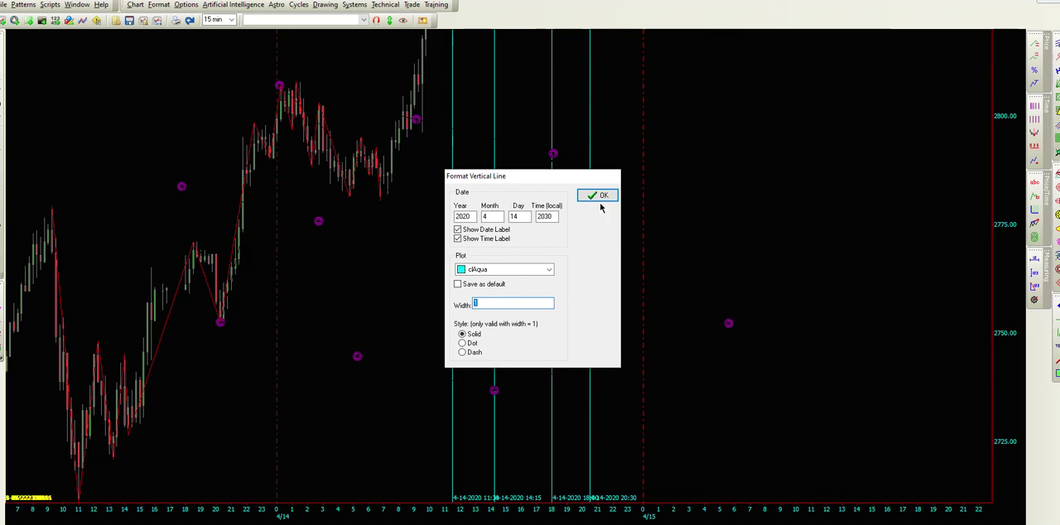
left_click(598, 196)
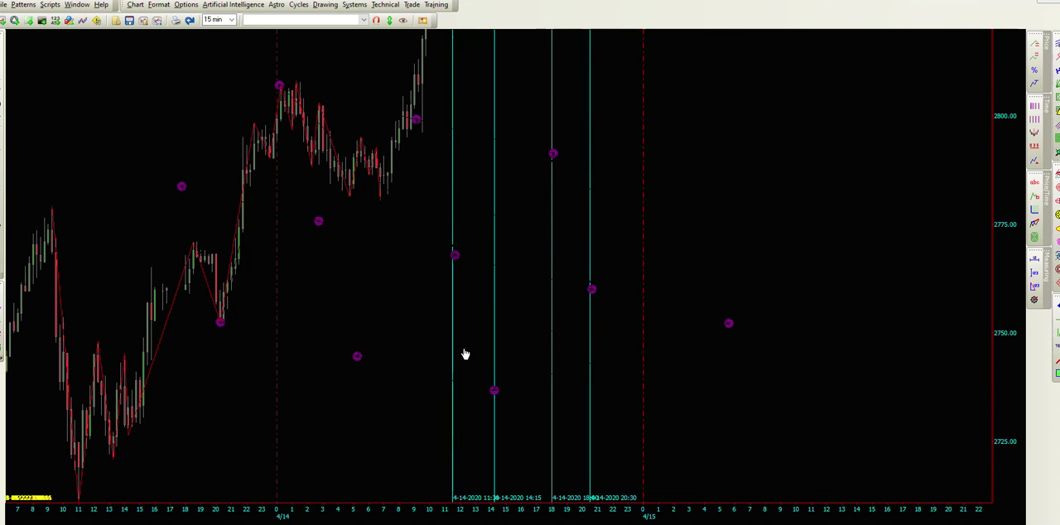